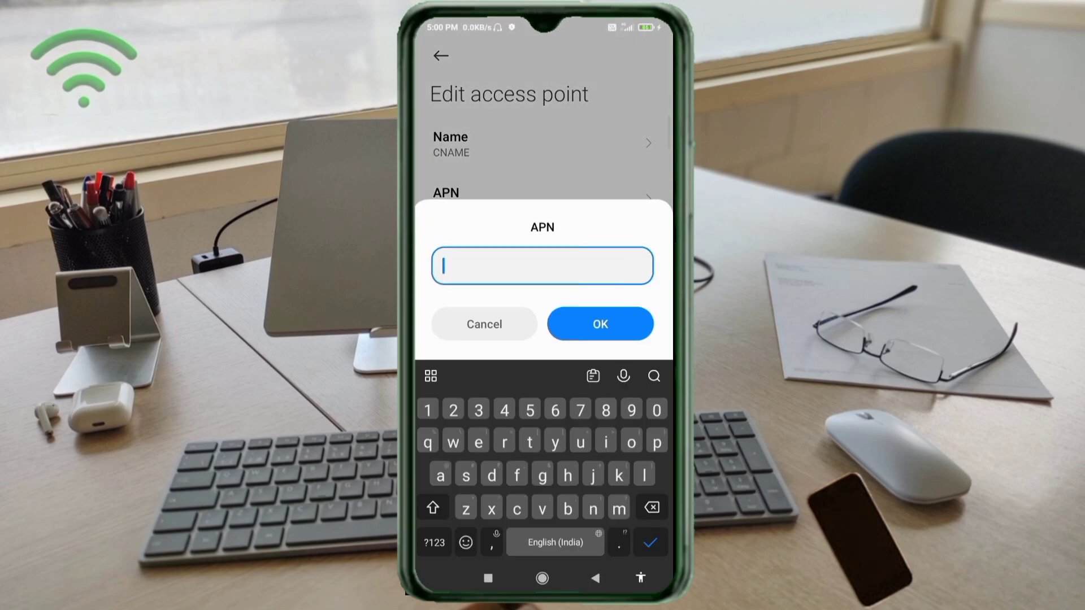
text(www.)
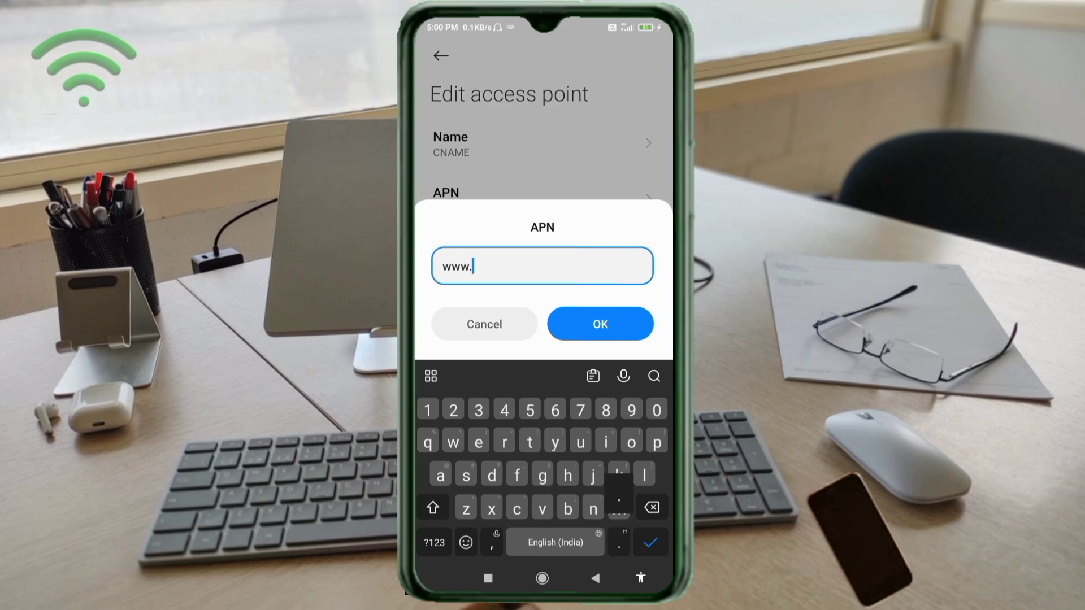
text(l.)
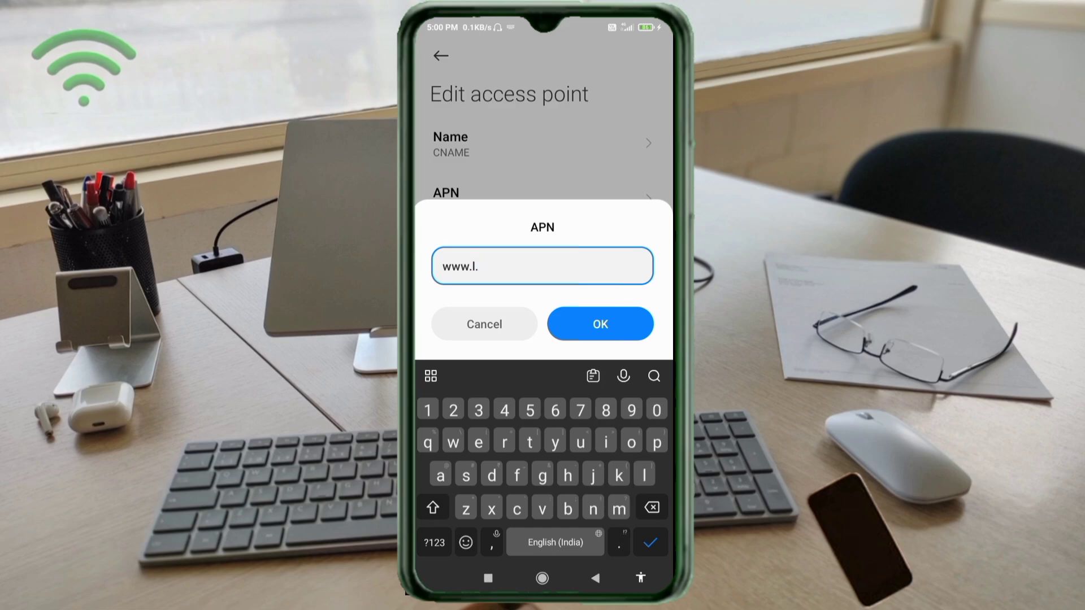
text(goo)
text(gle.)
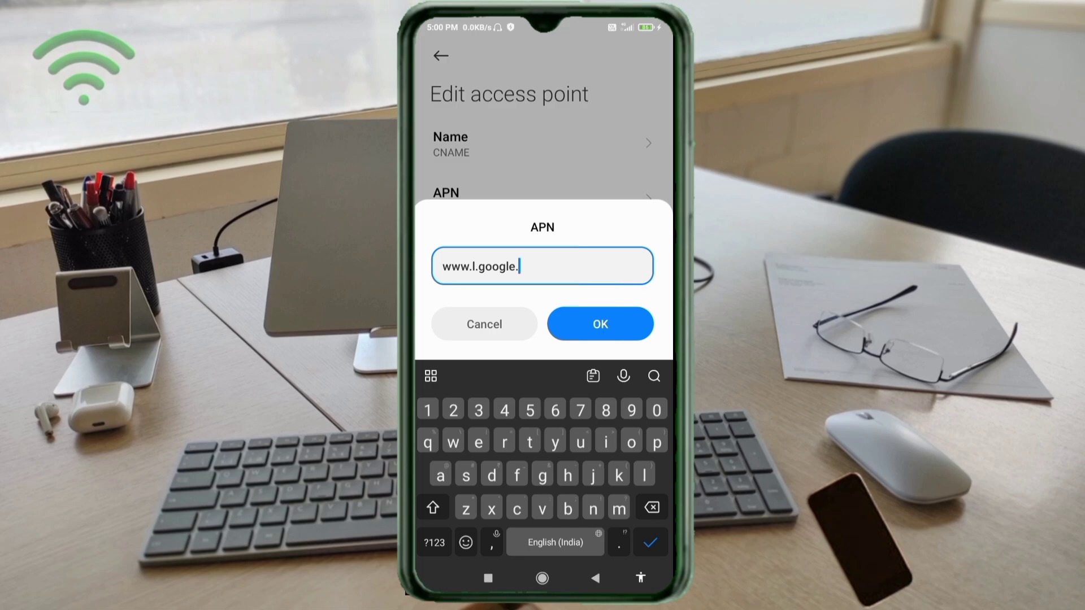
text(com)
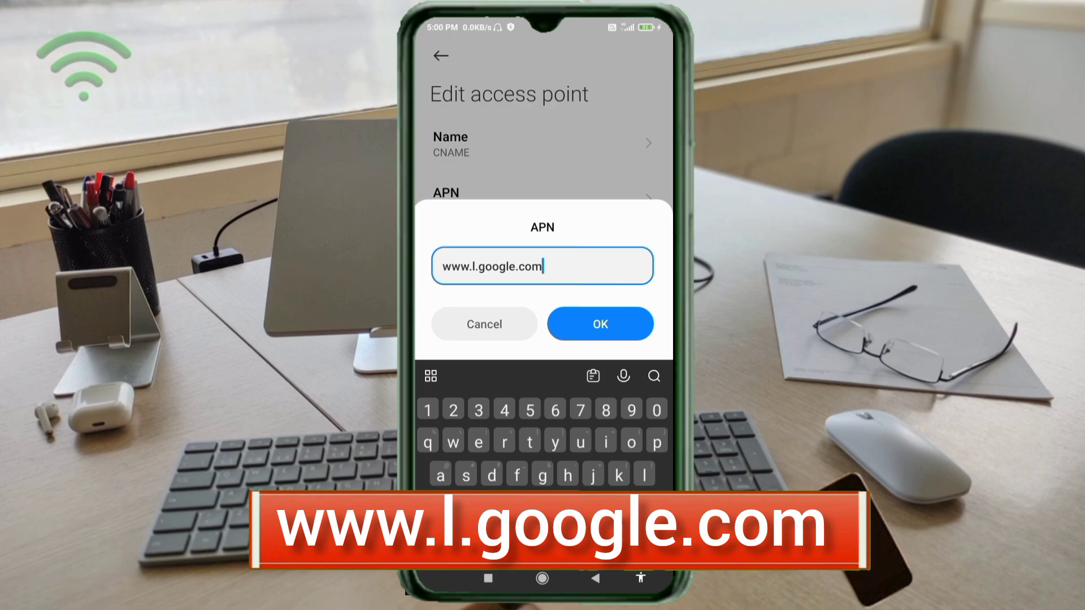
click(600, 324)
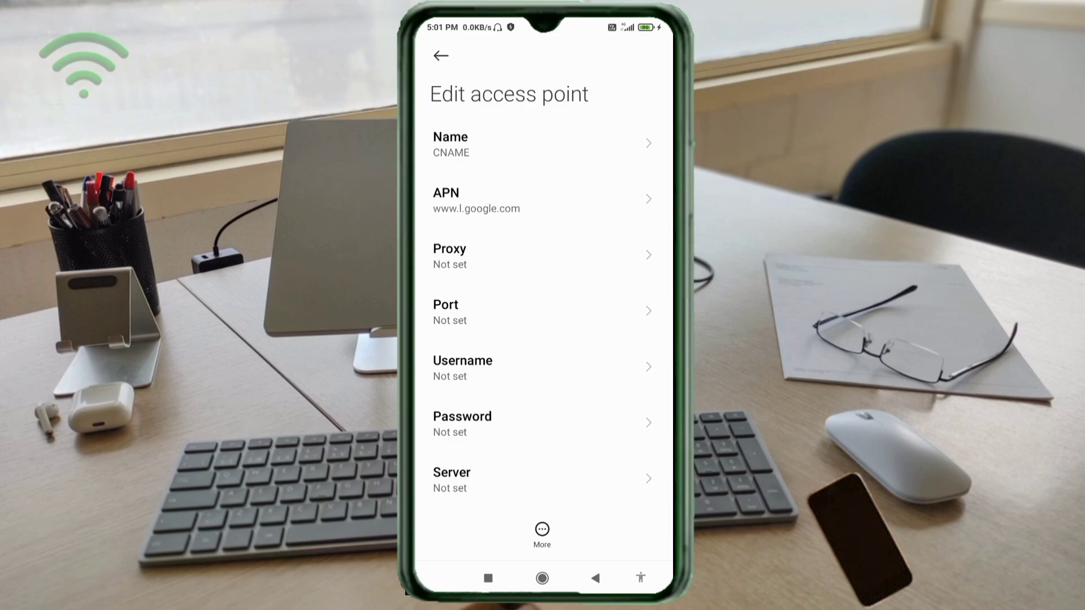
drag(542, 479, 542, 188)
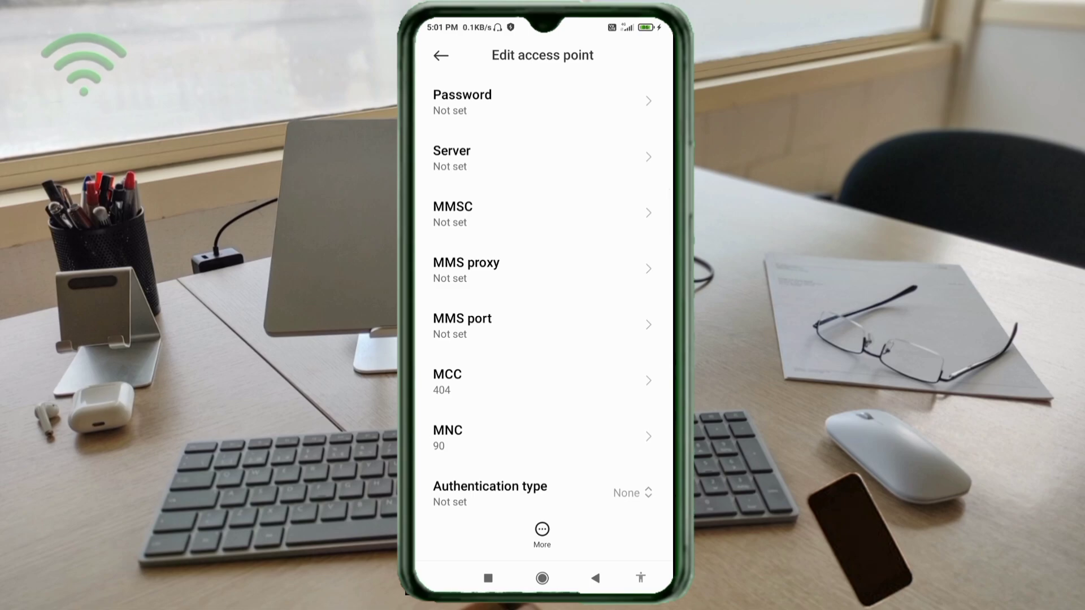
click(542, 158)
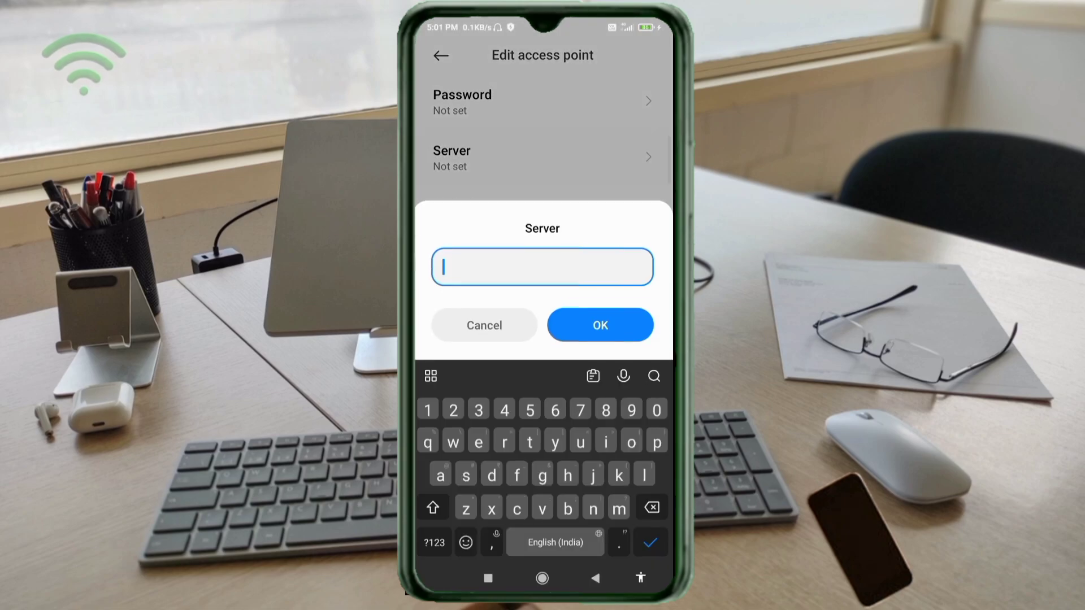
text(www)
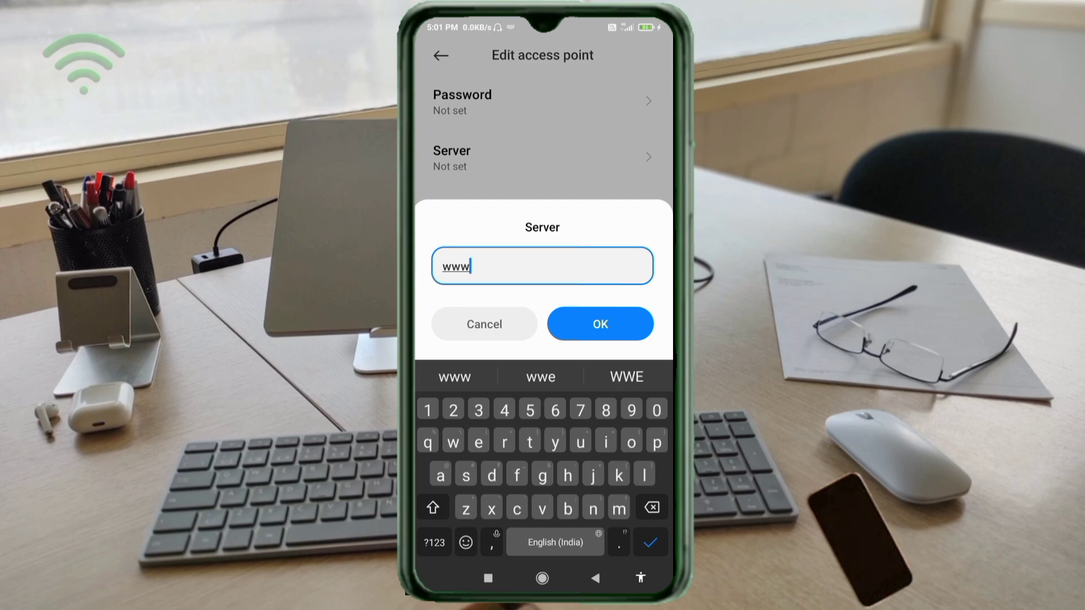
text(.goo)
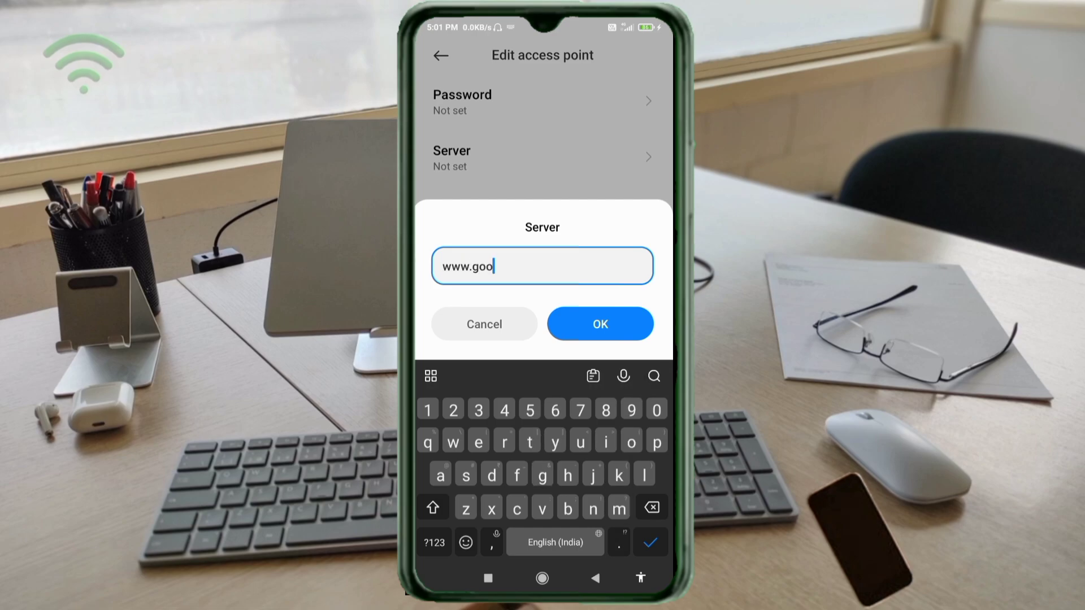
text(gle)
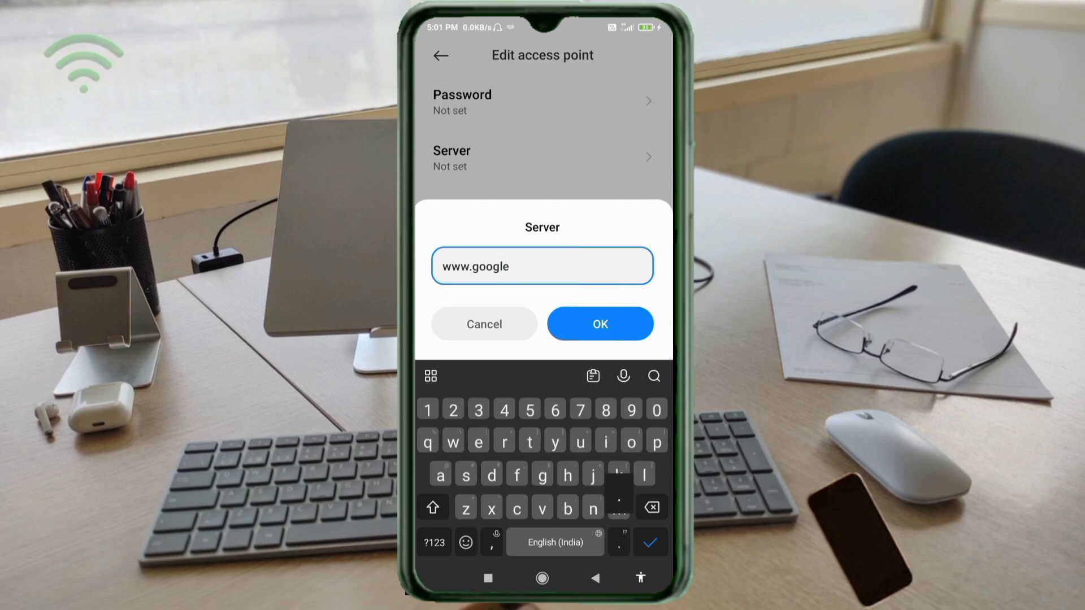
text(.com)
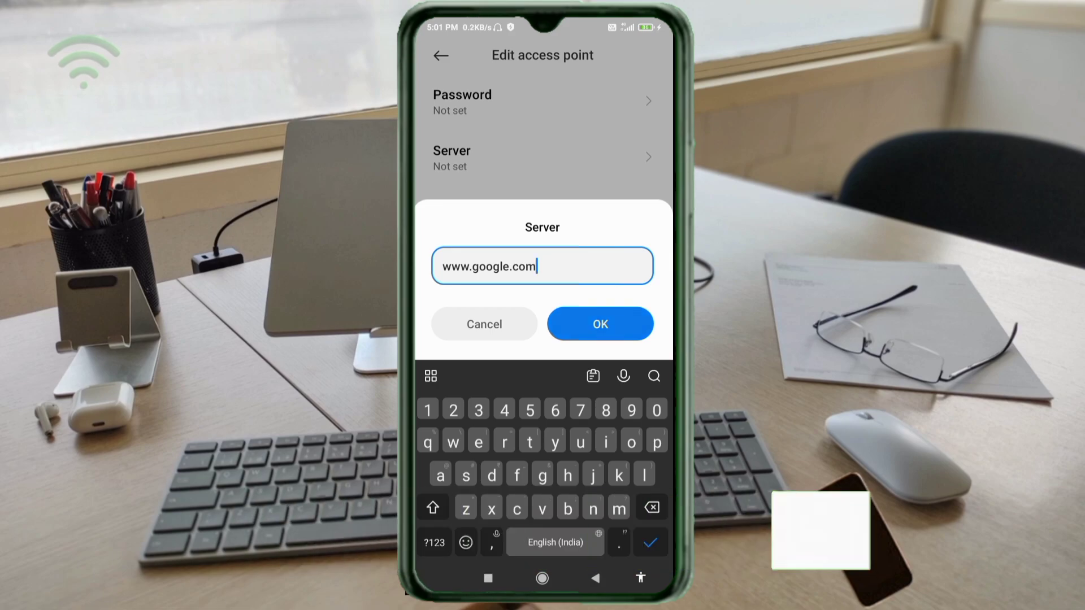
click(600, 324)
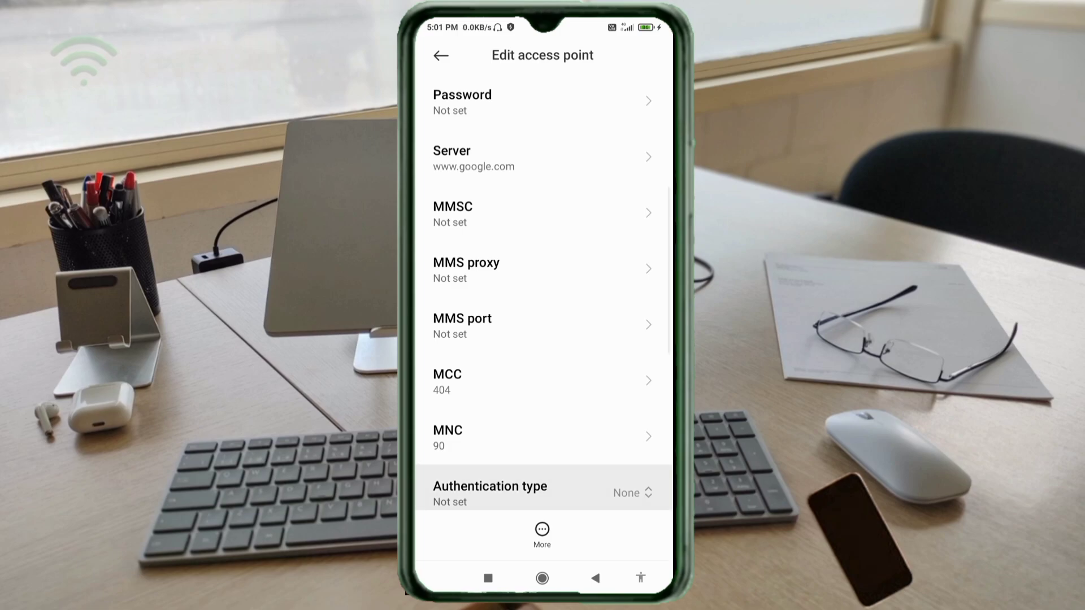
Step: Set the access point's authentication type to PAP or CHAP
scroll(545, 294, down, 5)
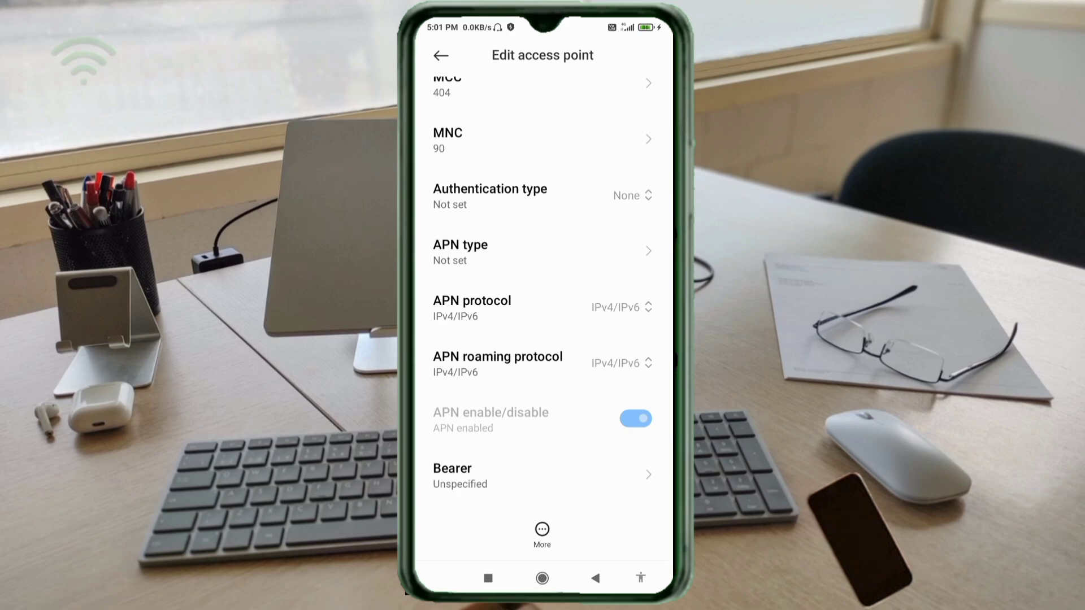
click(628, 196)
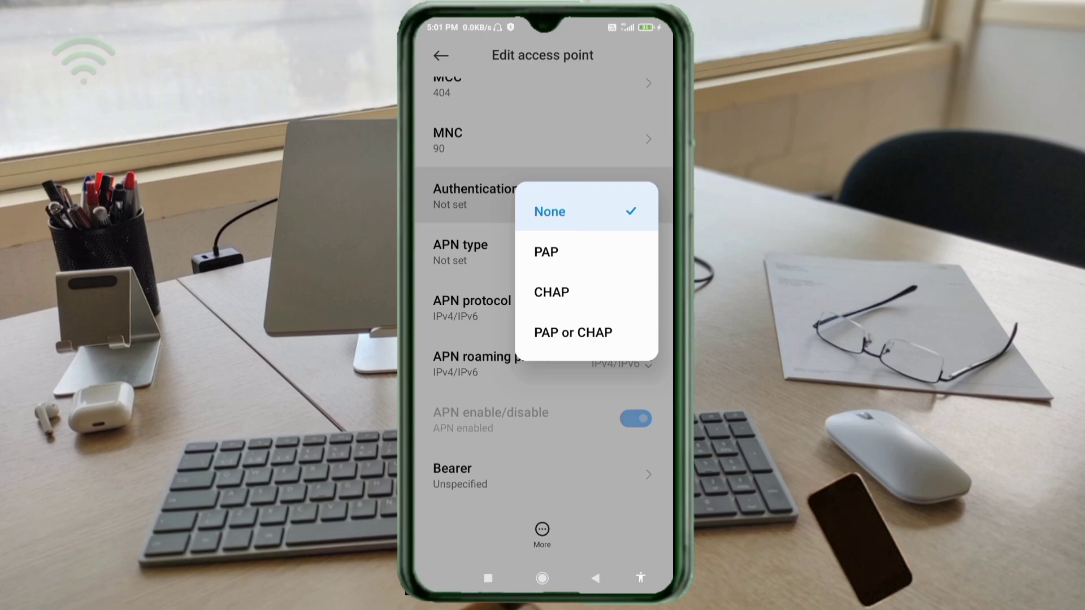
click(573, 332)
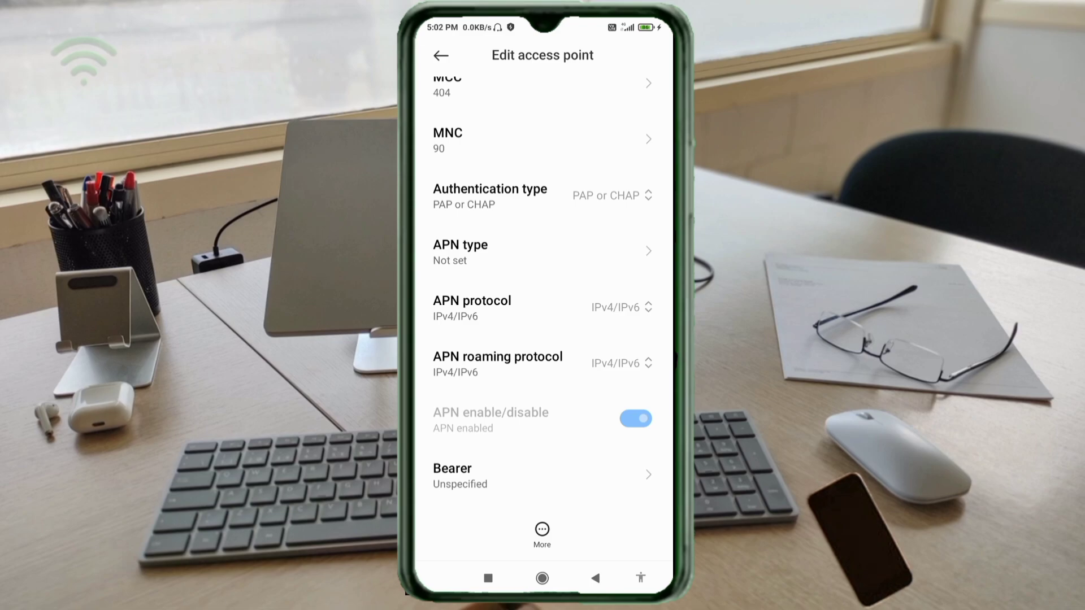
Step: Enter default,supl as the APN type, without a space after the comma
click(542, 251)
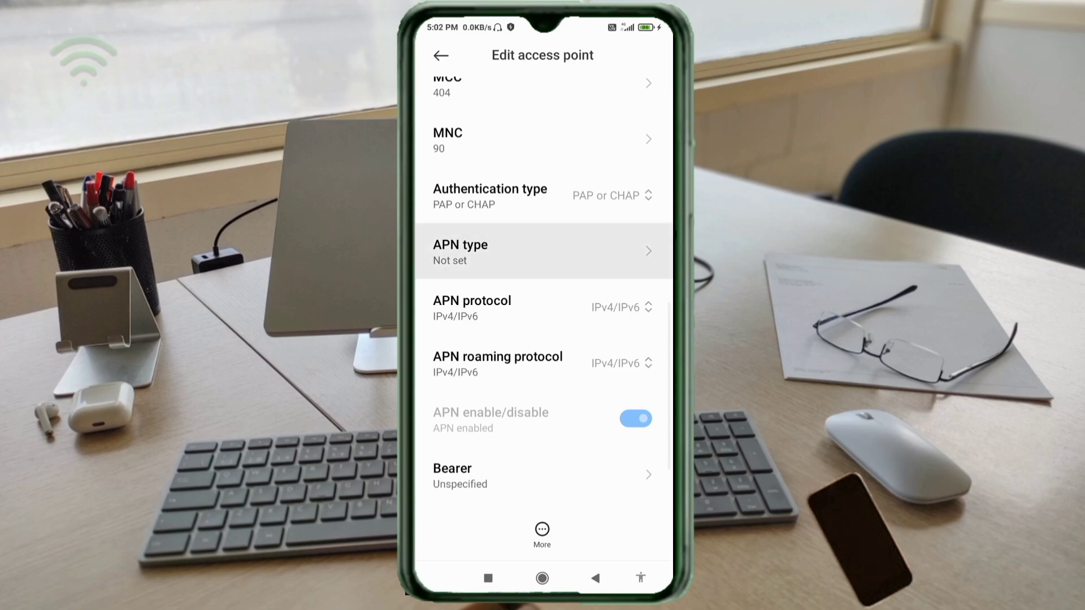
text(de)
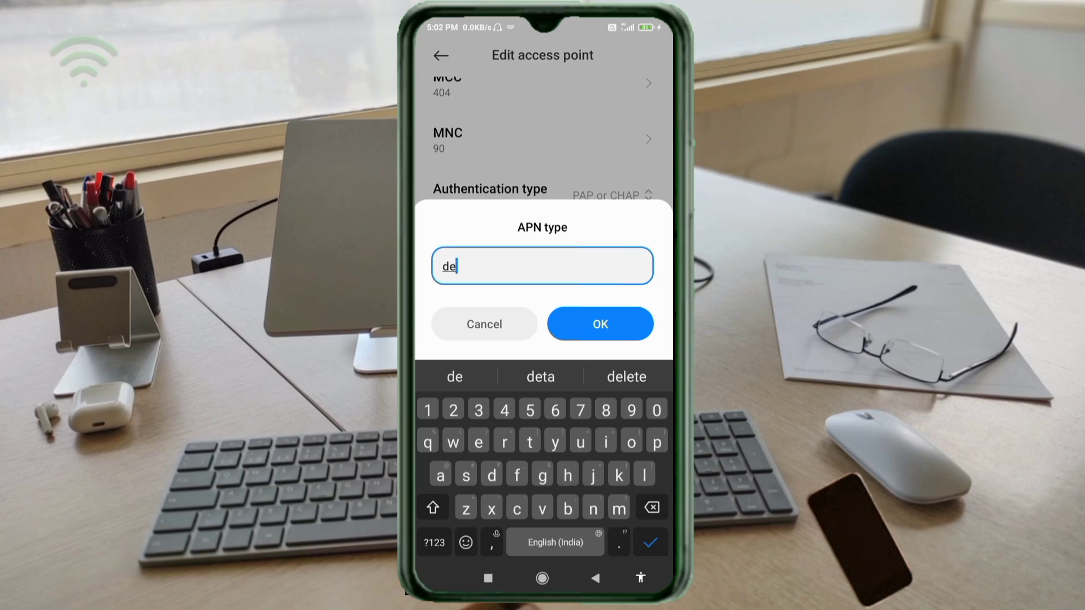
text(faul)
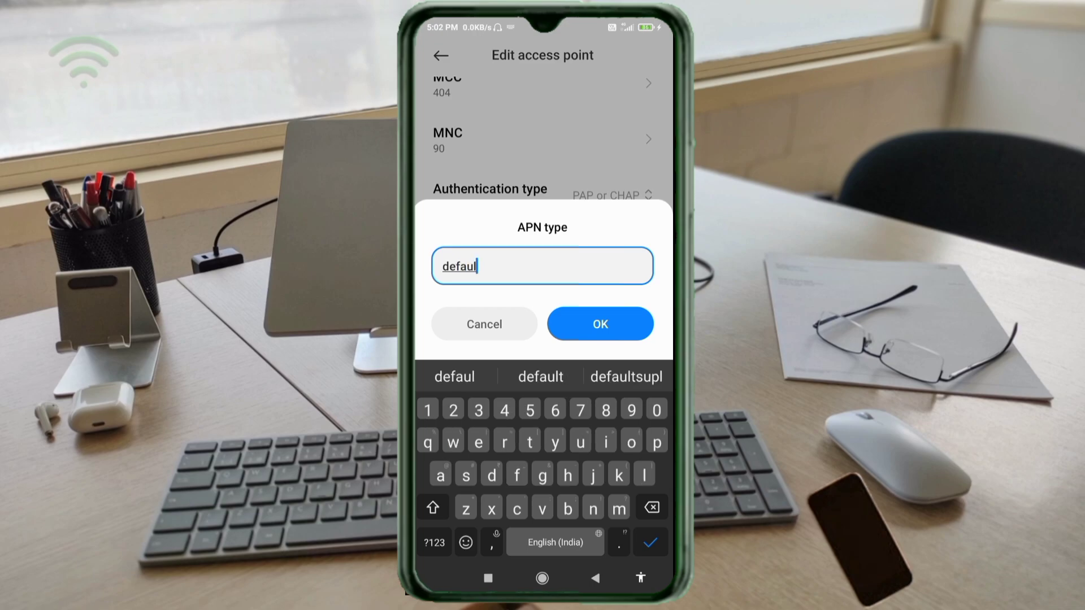
text(t,)
key(BackSpace)
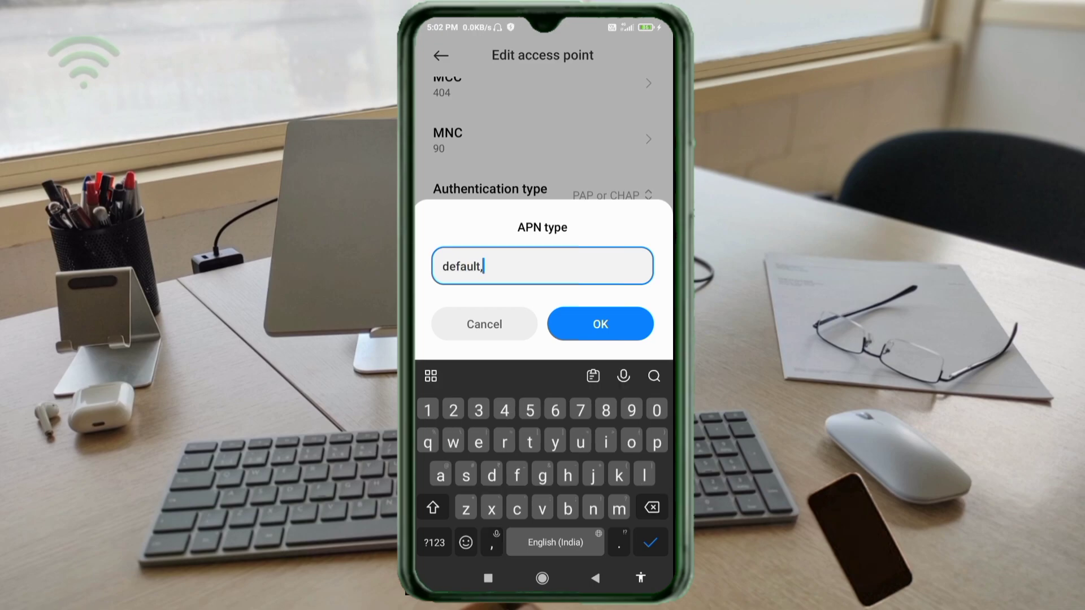
text(supl)
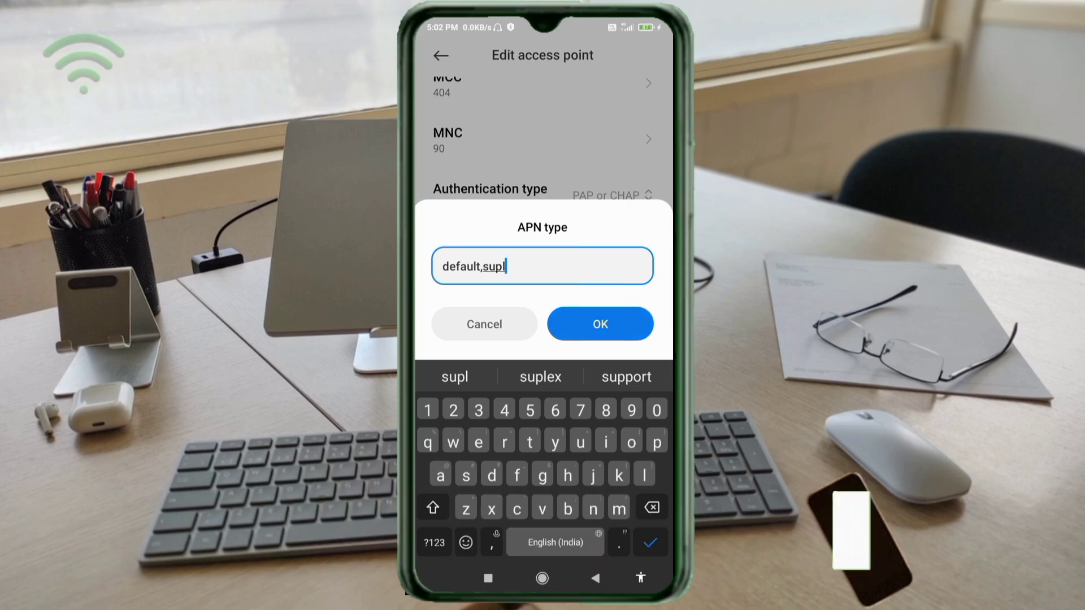
click(600, 324)
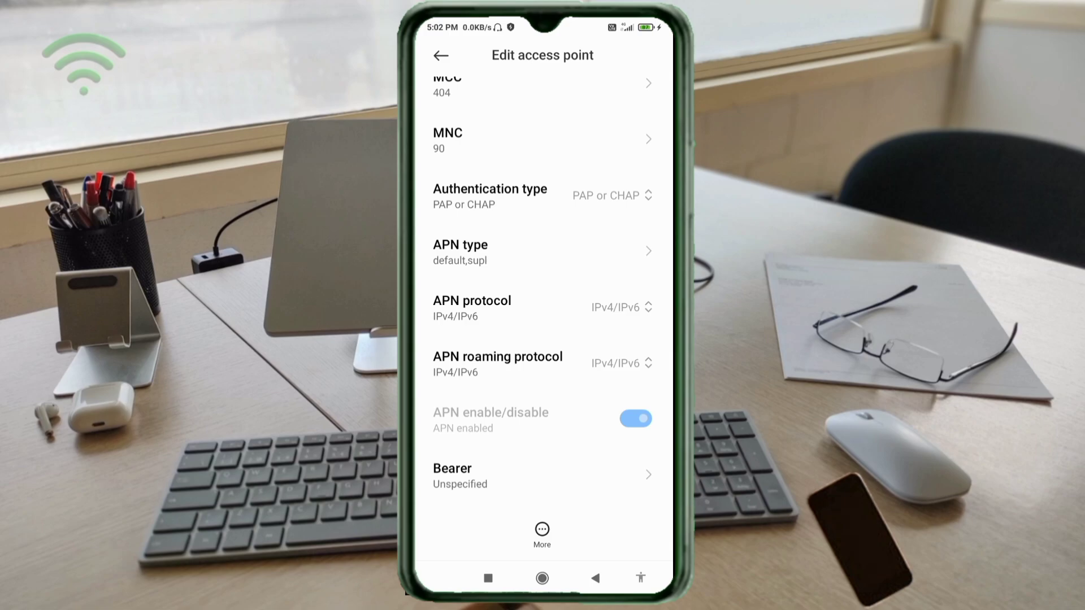
Step: Keep both the APN protocol and the APN roaming protocol at IPv4/IPv6
click(543, 307)
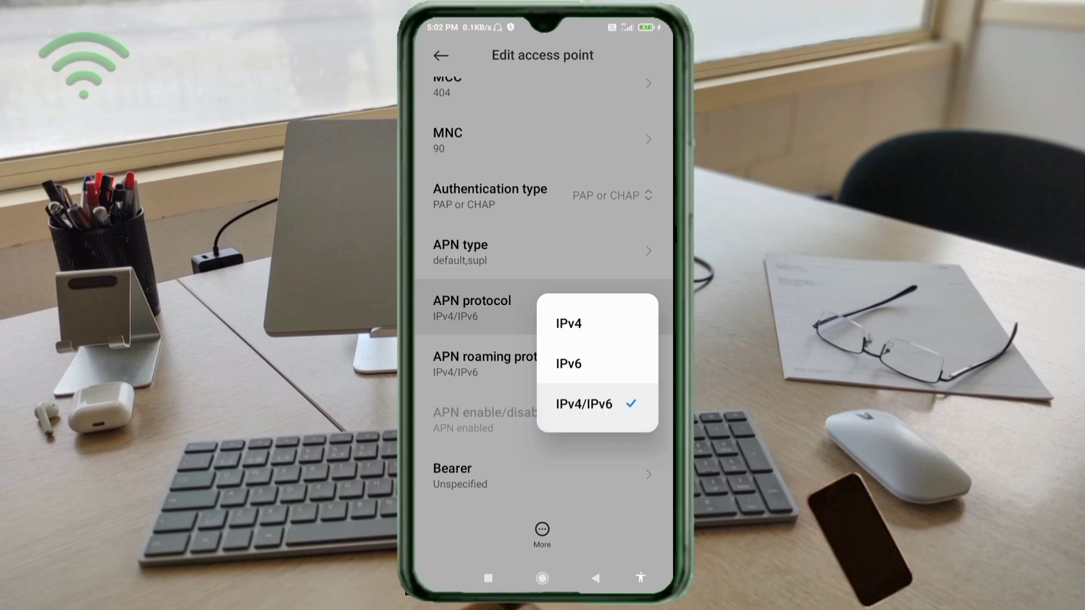
click(584, 404)
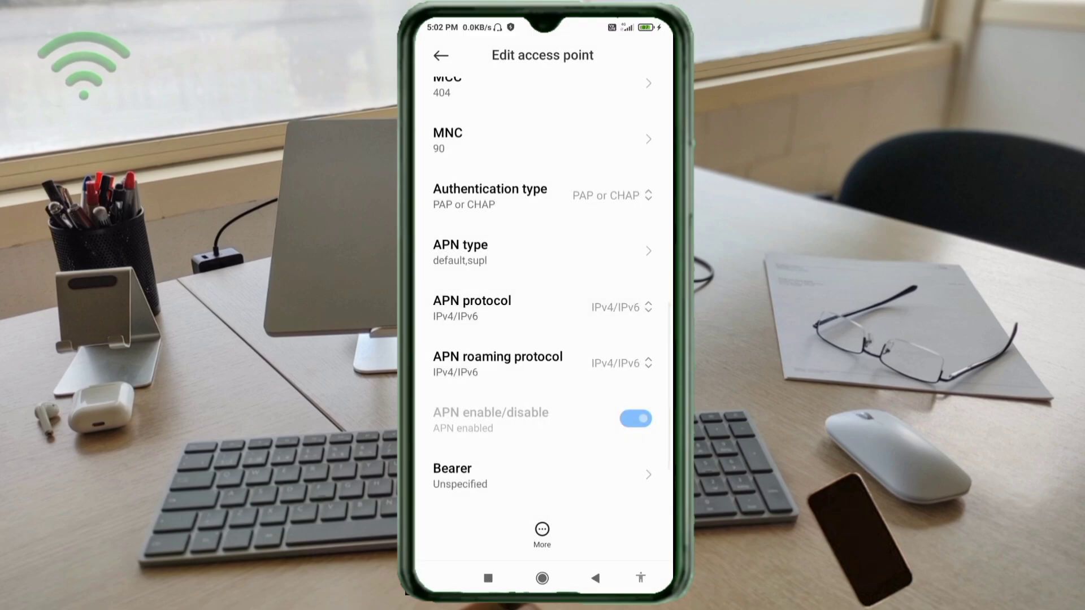
click(616, 363)
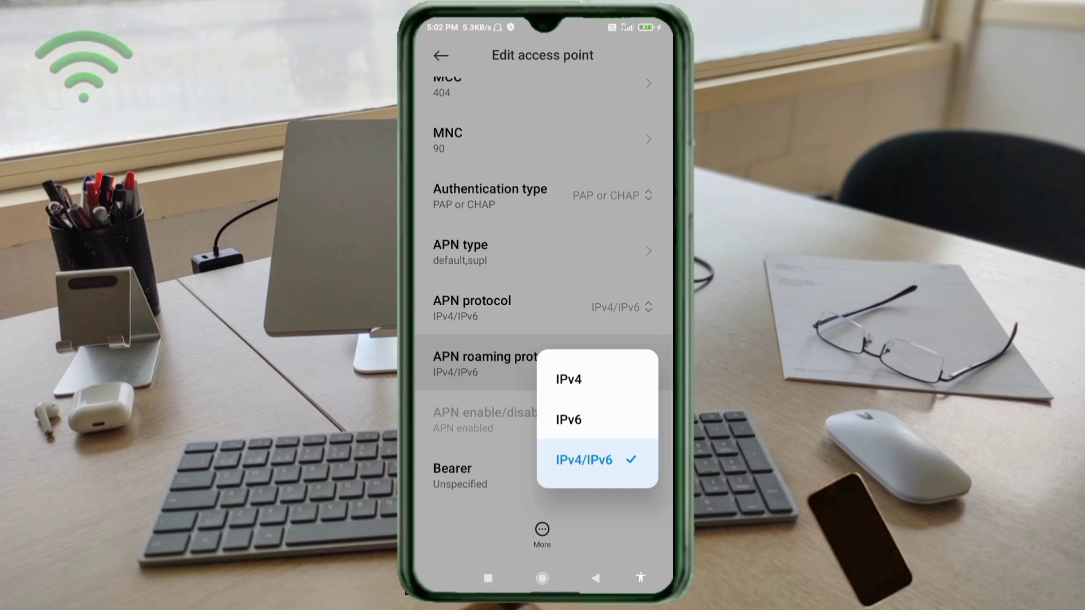
click(584, 460)
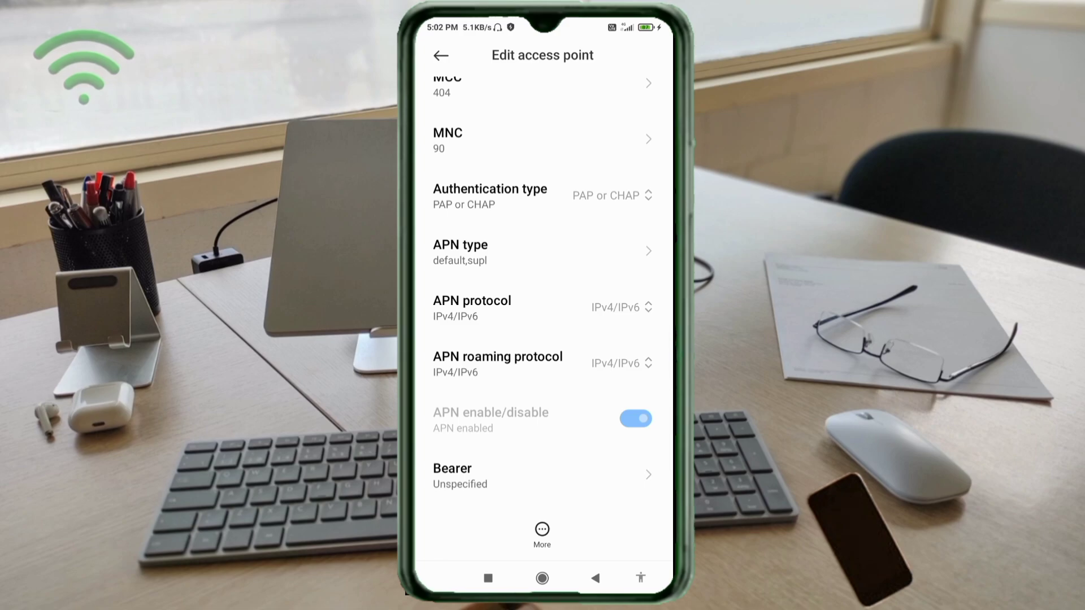
click(508, 475)
Step: Set the bearer to Unspecified plus LTE
scroll(543, 339, down, 3)
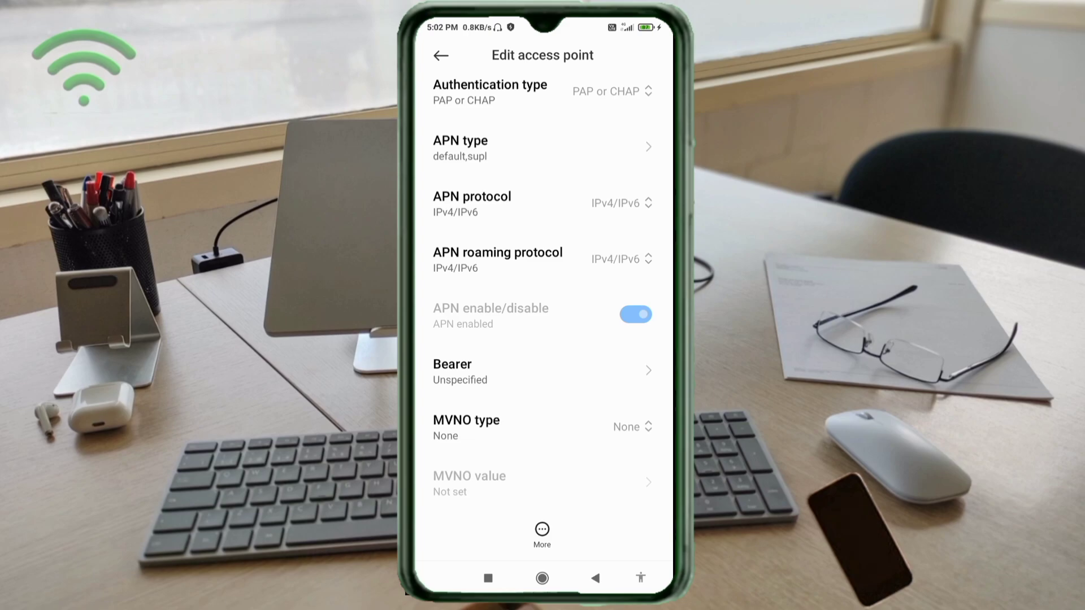
click(543, 372)
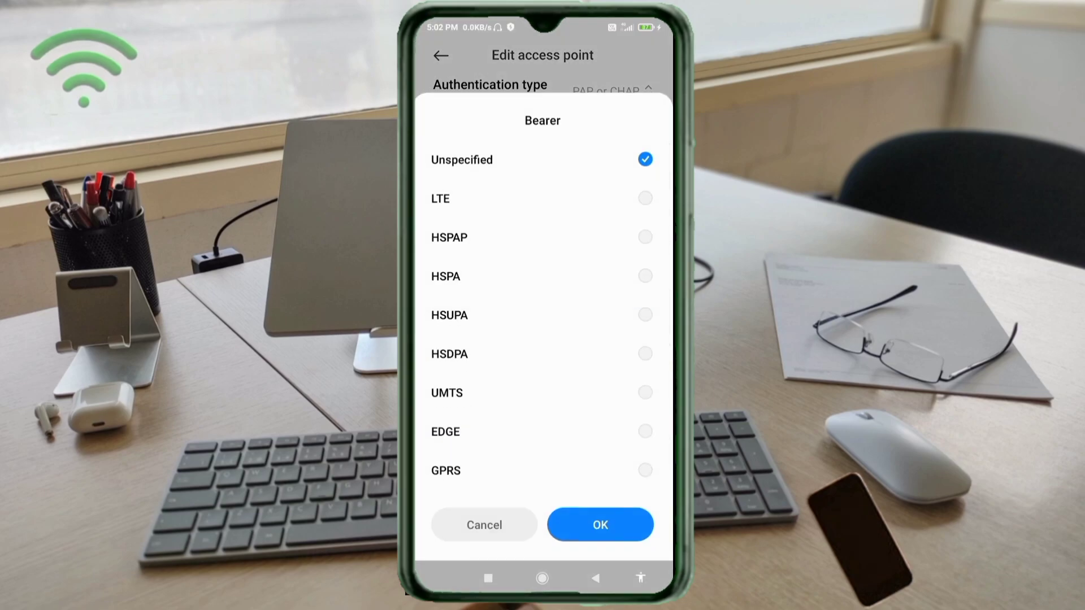
click(543, 159)
click(542, 199)
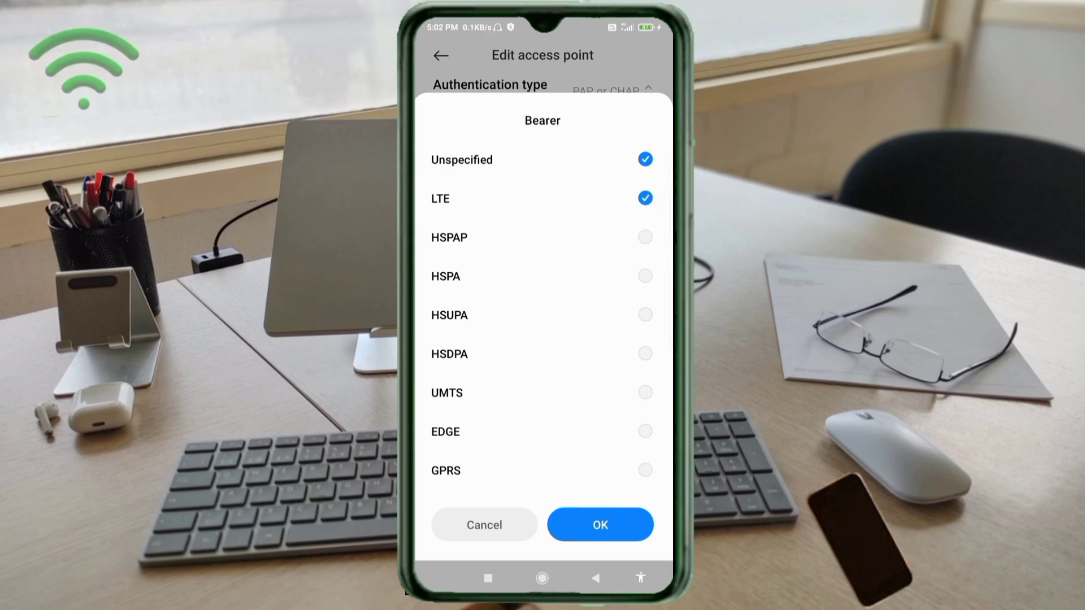
click(600, 525)
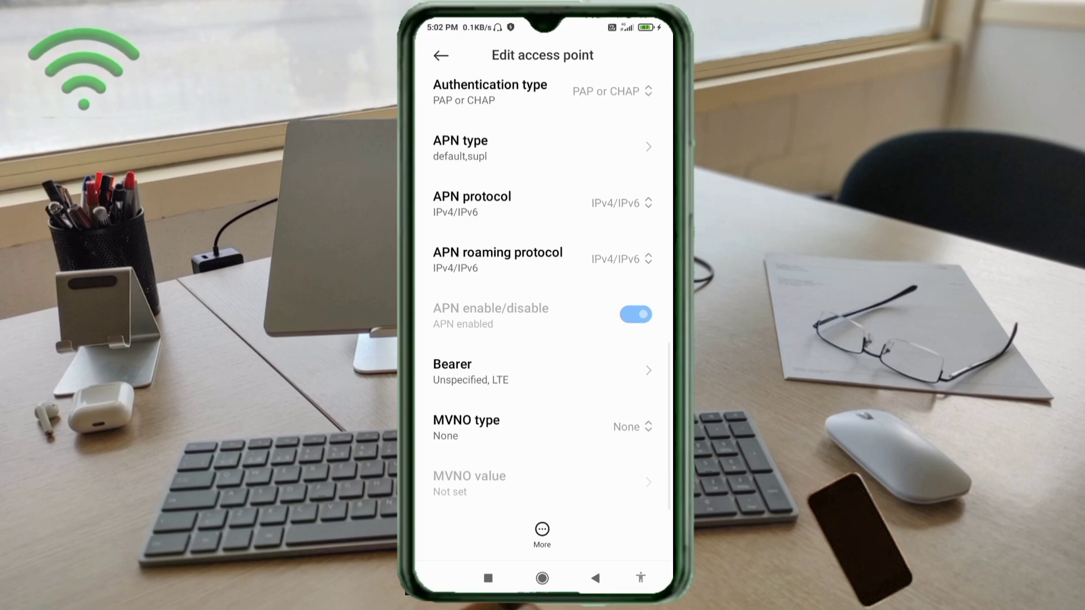
scroll(542, 311, up, 10)
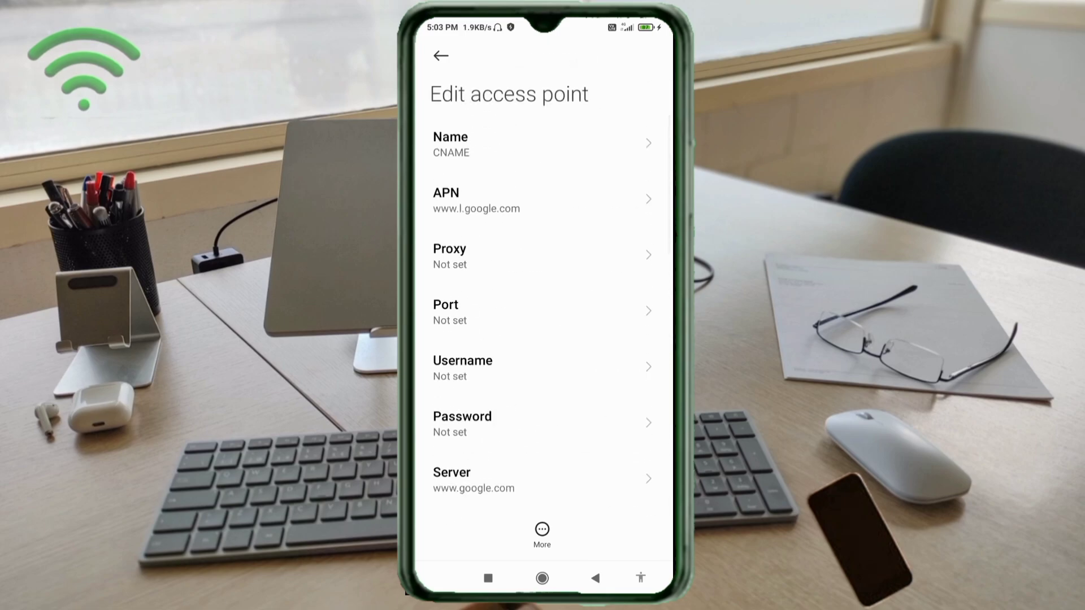
Step: Save the CNAME access point, select it as the active APN, and go to the home screen
click(542, 532)
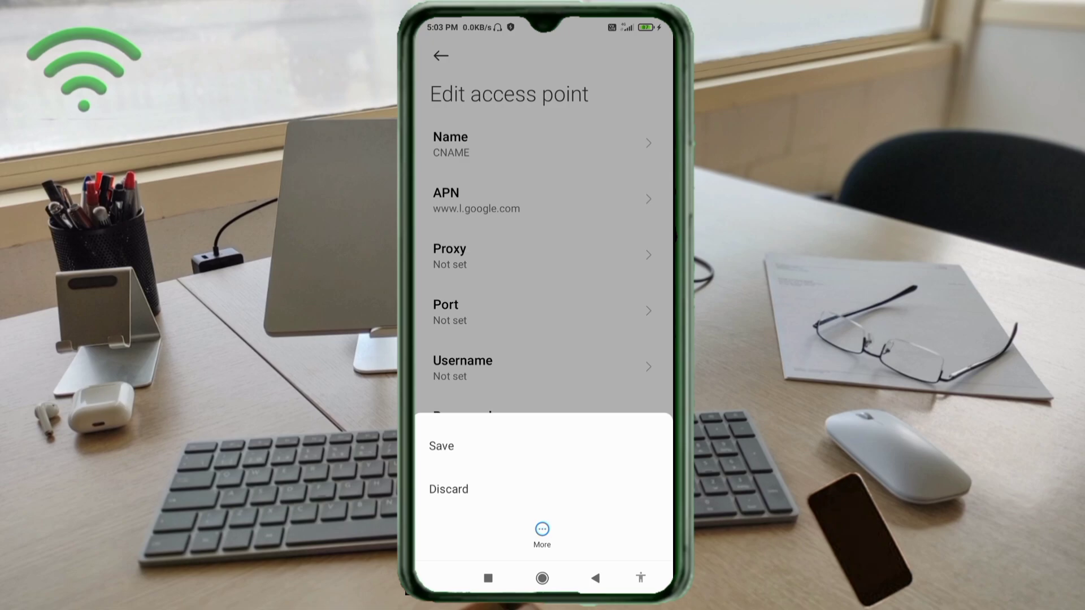
click(441, 446)
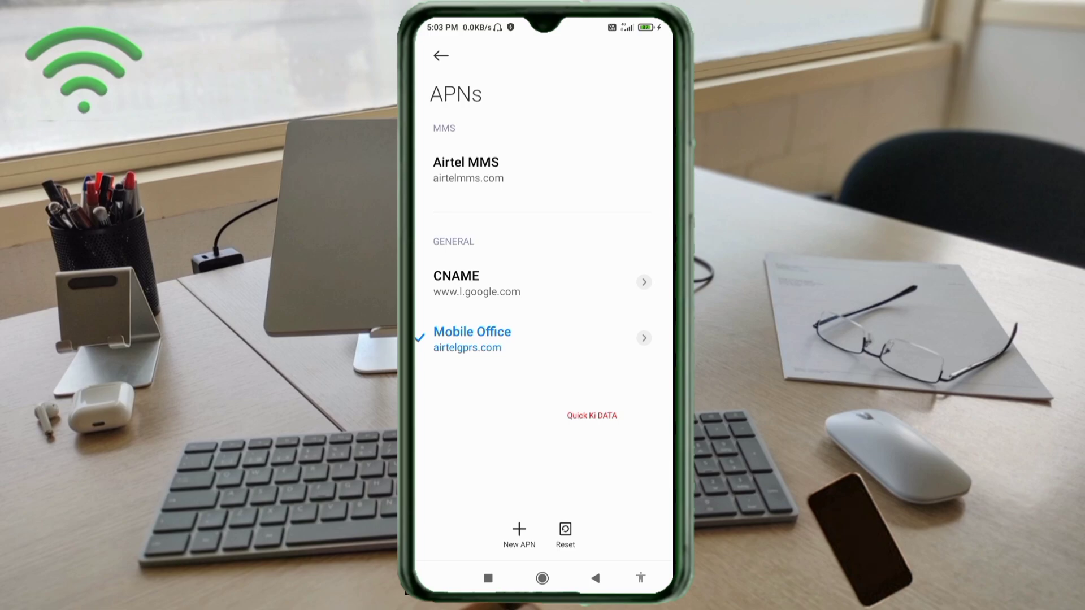
click(477, 282)
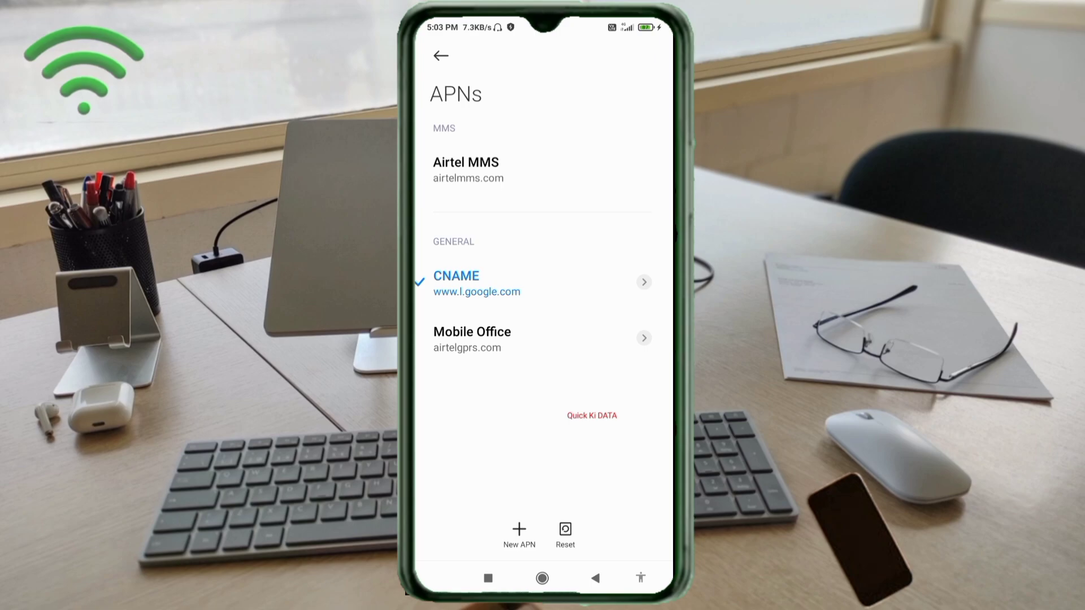
click(542, 577)
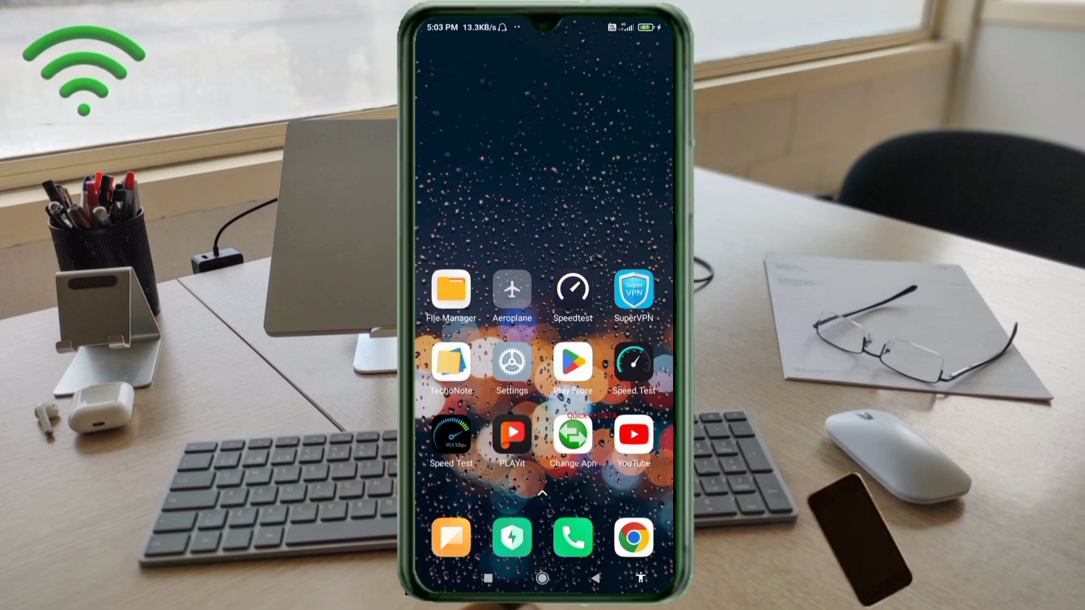
Step: Turn aeroplane mode on and back off so the mobile network reconnects
click(512, 289)
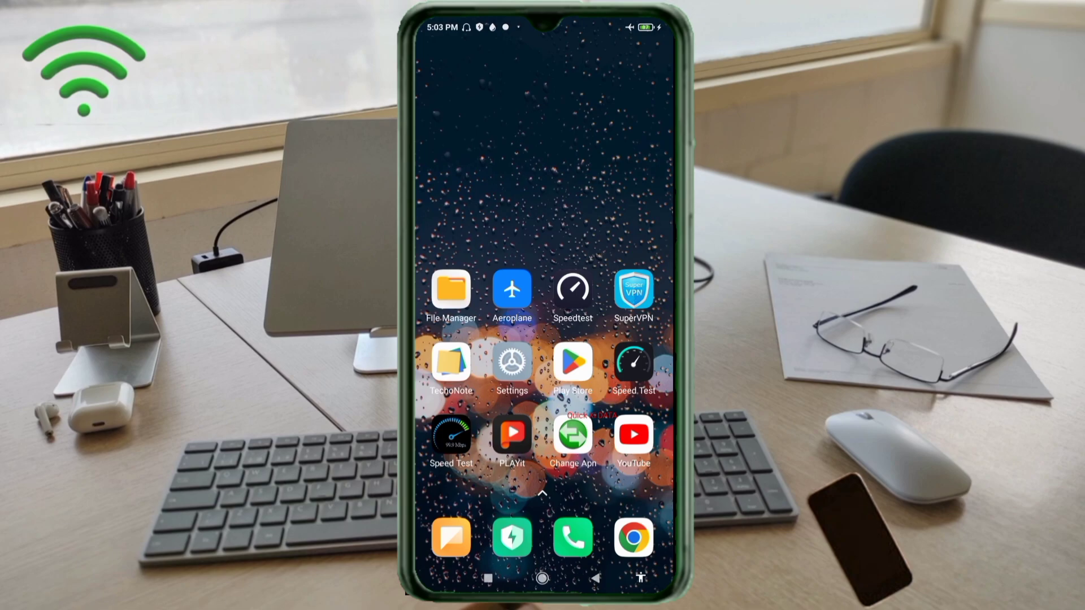
click(512, 289)
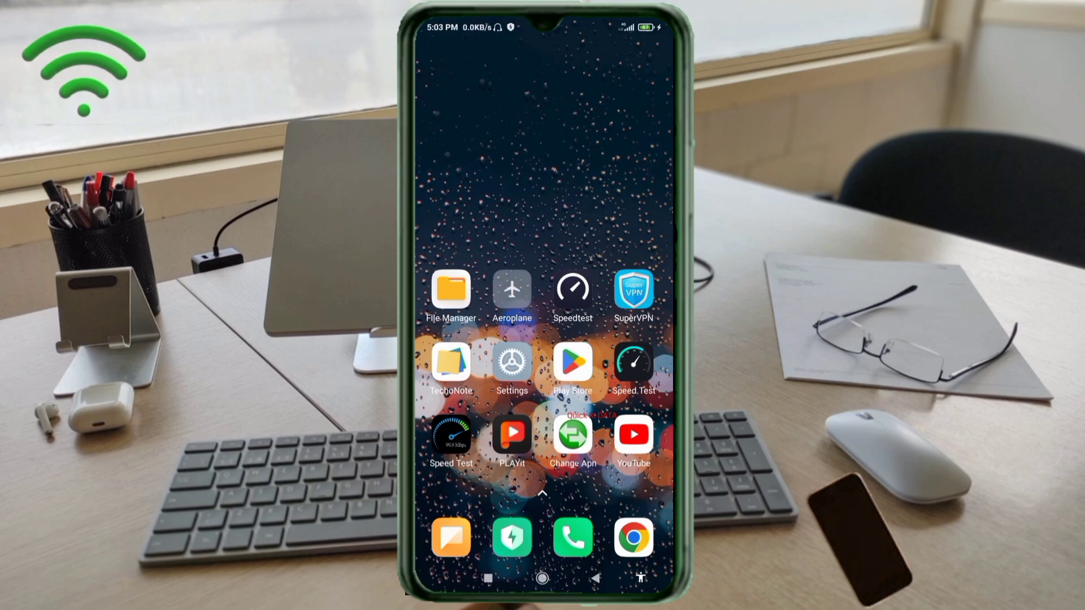
Step: Launch Speedtest and start a test over the Airtel LTE connection
click(572, 289)
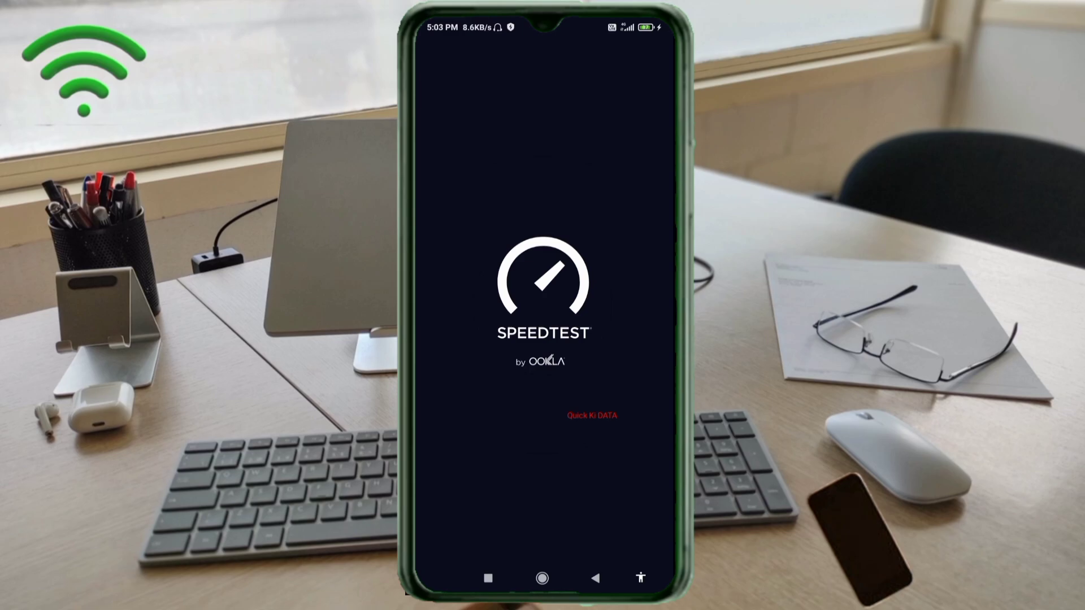
click(543, 233)
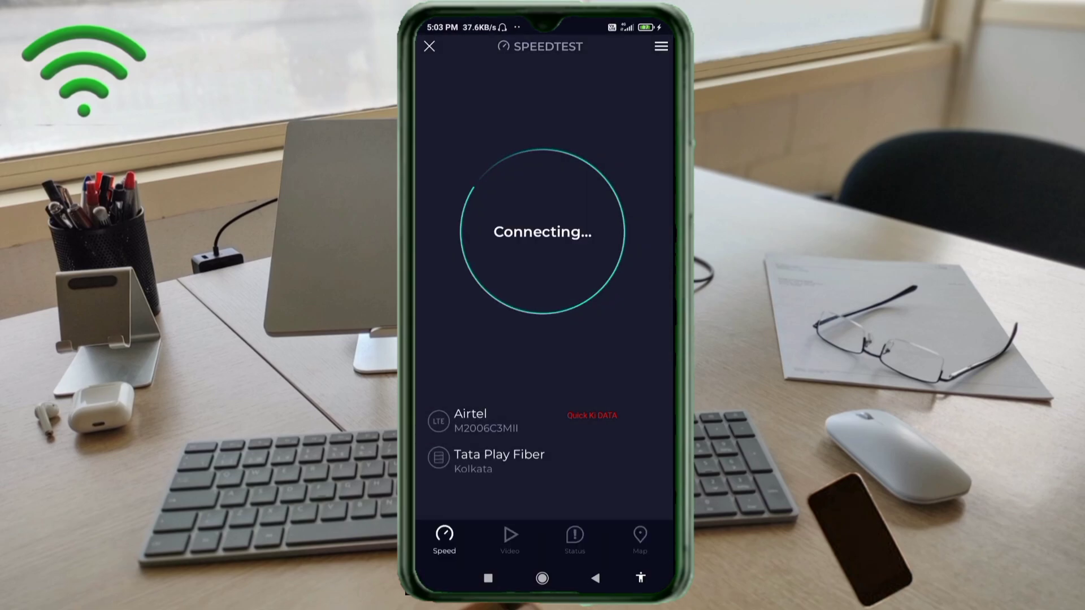